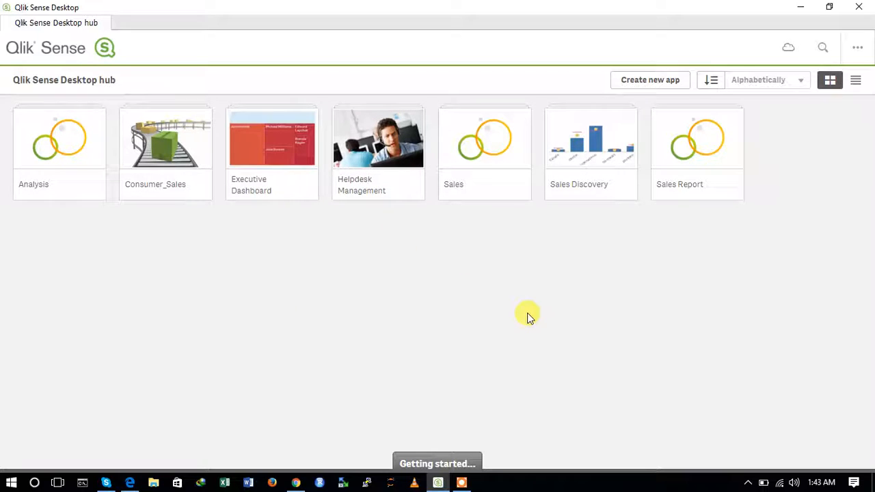
# - Create a new app named Sales_Viz and open it
pyautogui.click(648, 83)
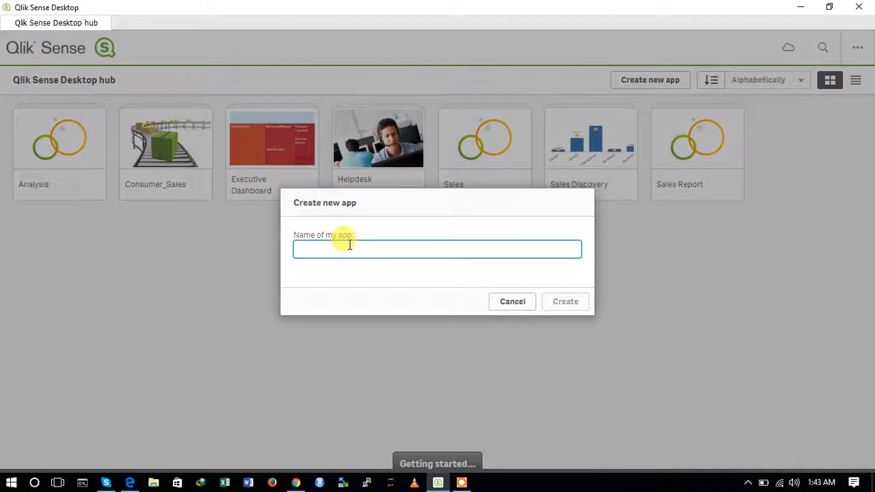
pyautogui.write('S')
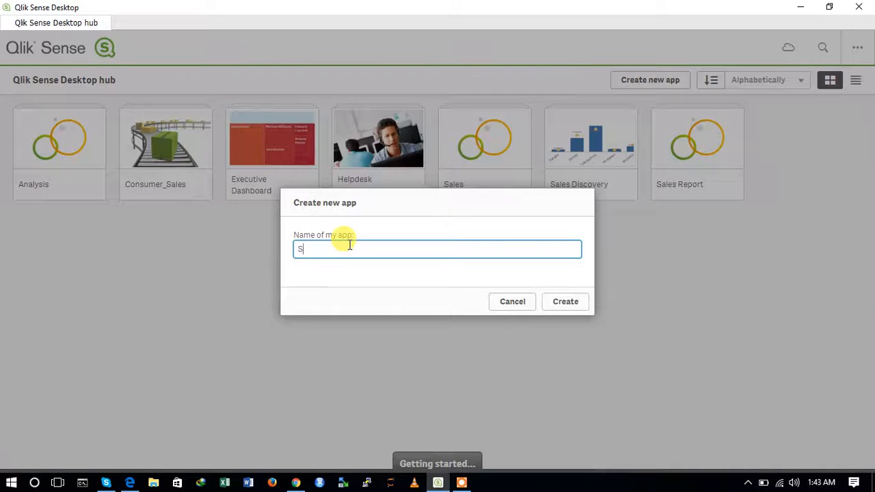
pyautogui.write('ales_Viz')
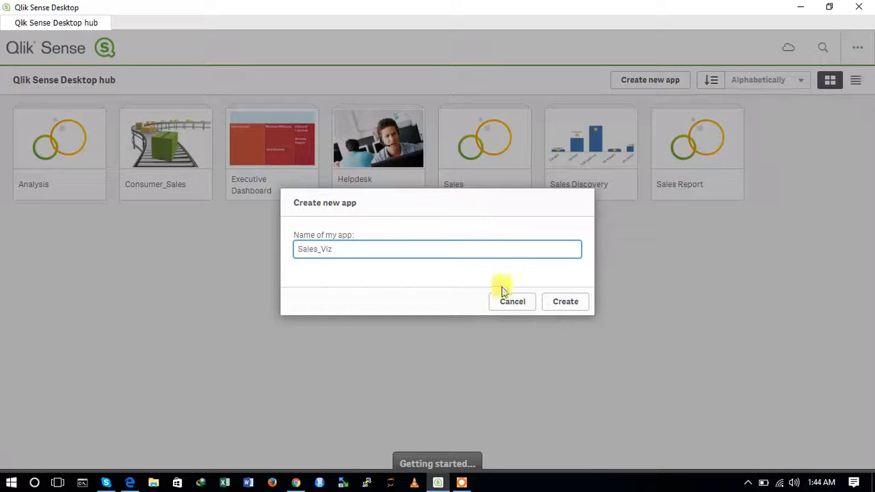
pyautogui.click(562, 306)
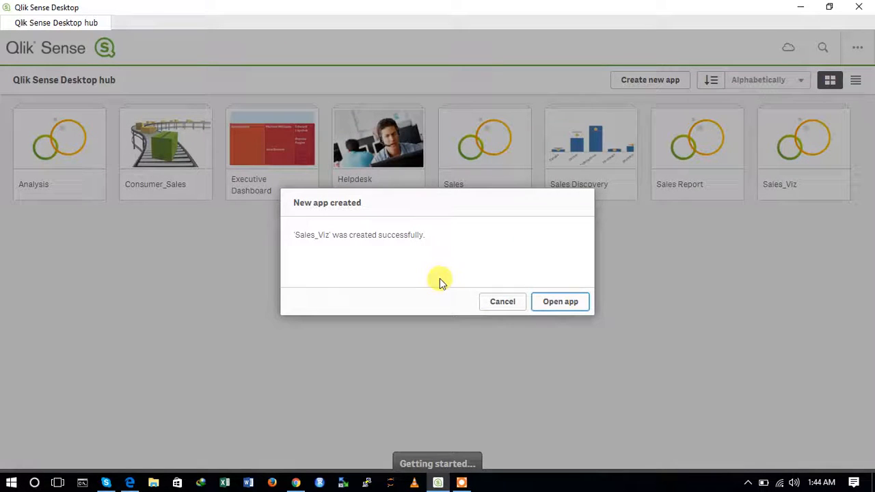
pyautogui.click(560, 302)
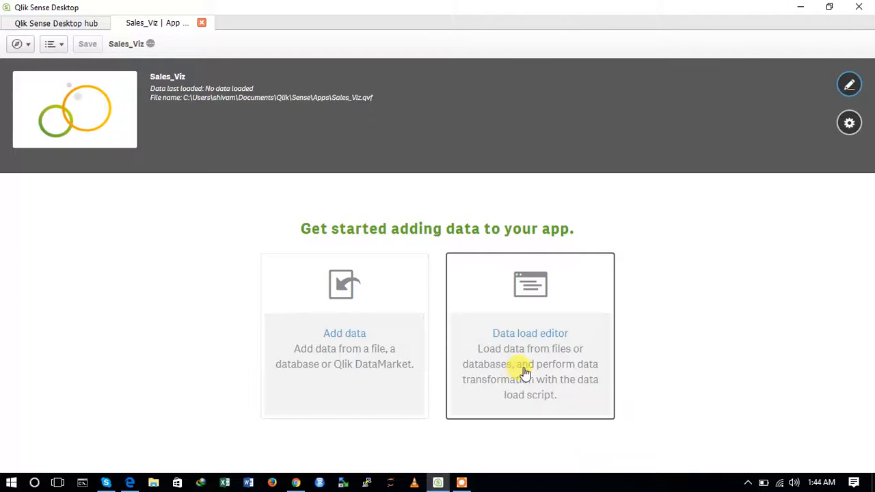
# - Start adding data to the app with Excel files as the data source
pyautogui.click(361, 356)
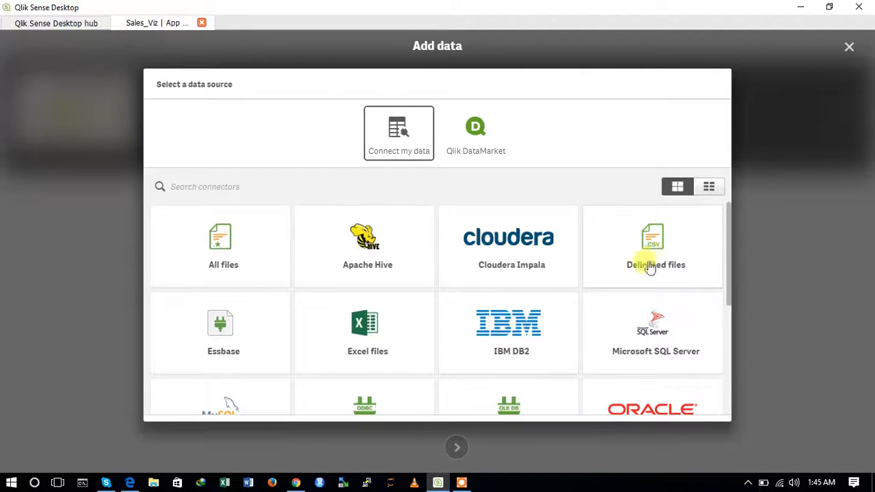
pyautogui.scroll(-1, 360, 345)
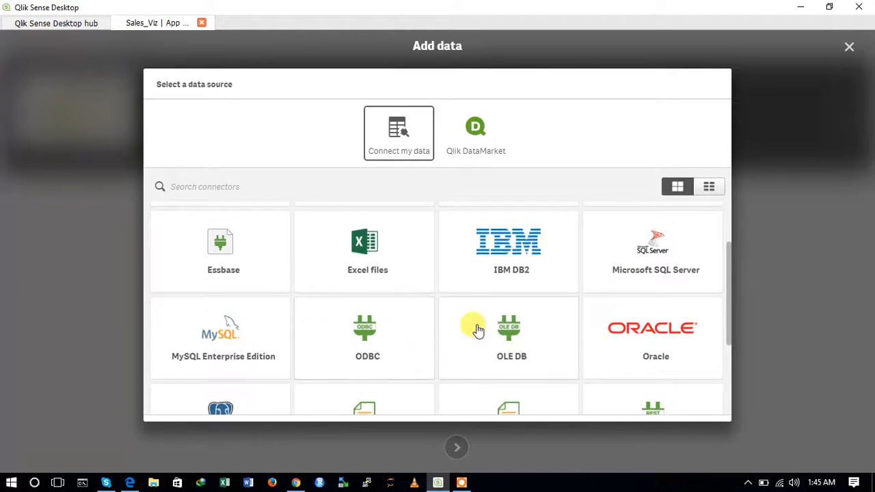
pyautogui.scroll(1, 476, 330)
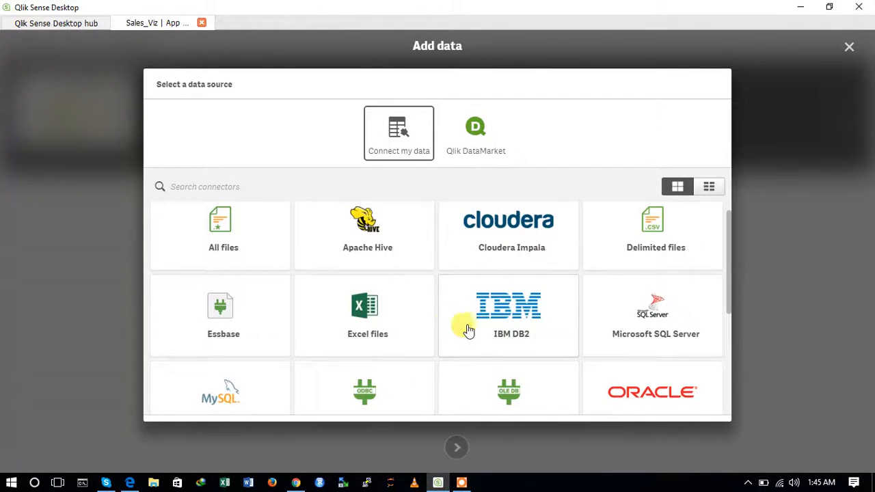
pyautogui.click(364, 320)
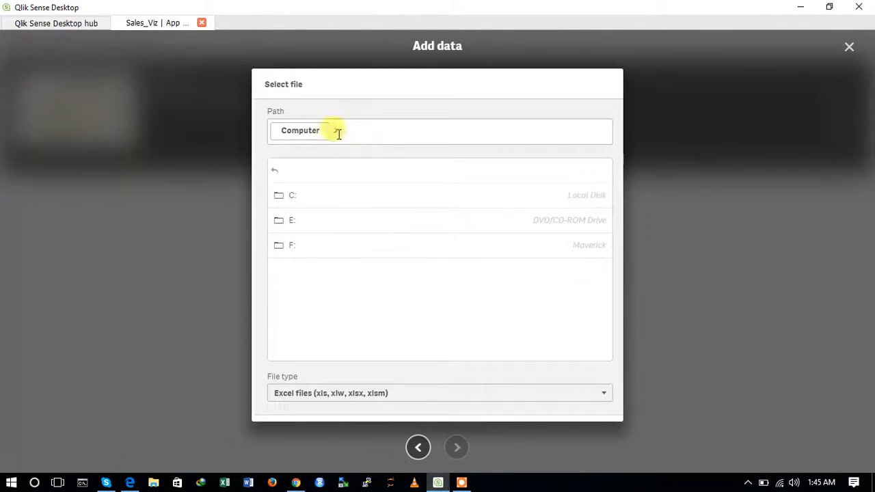
# - Browse drive C: to the datasets folder on the user's Desktop
pyautogui.click(305, 199)
pyautogui.scroll(-5, 322, 320)
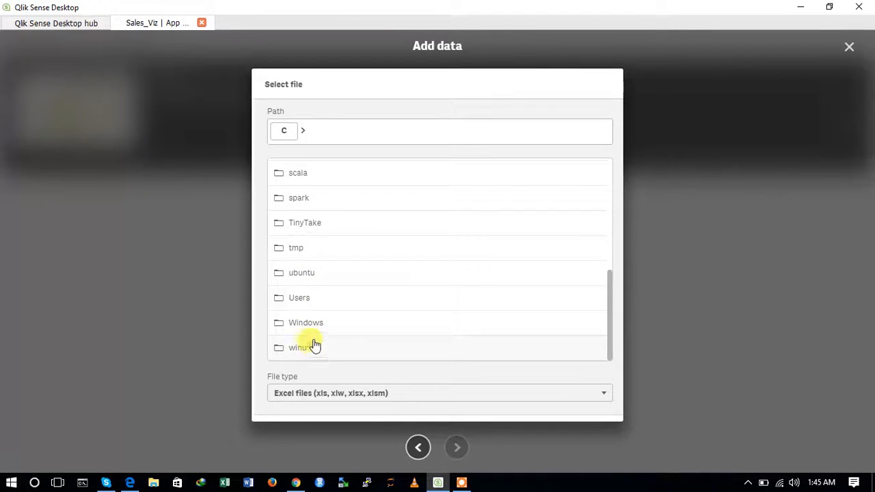
pyautogui.click(308, 298)
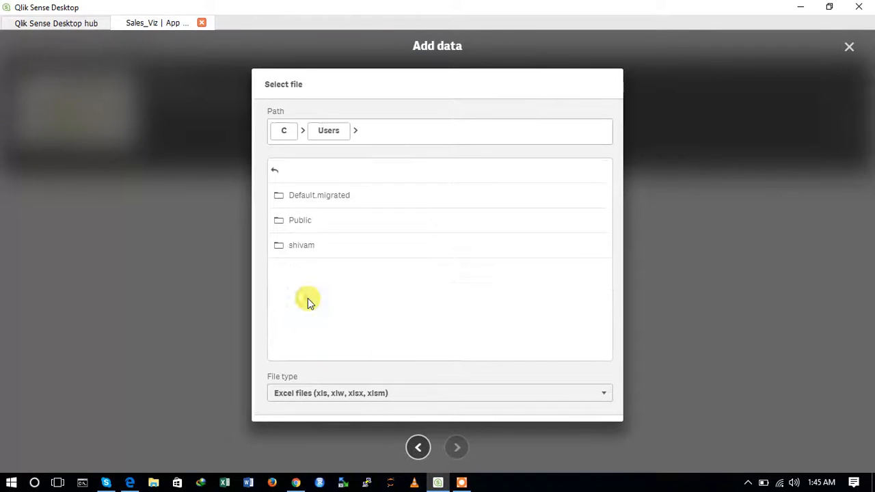
pyautogui.click(309, 246)
pyautogui.scroll(-3, 371, 283)
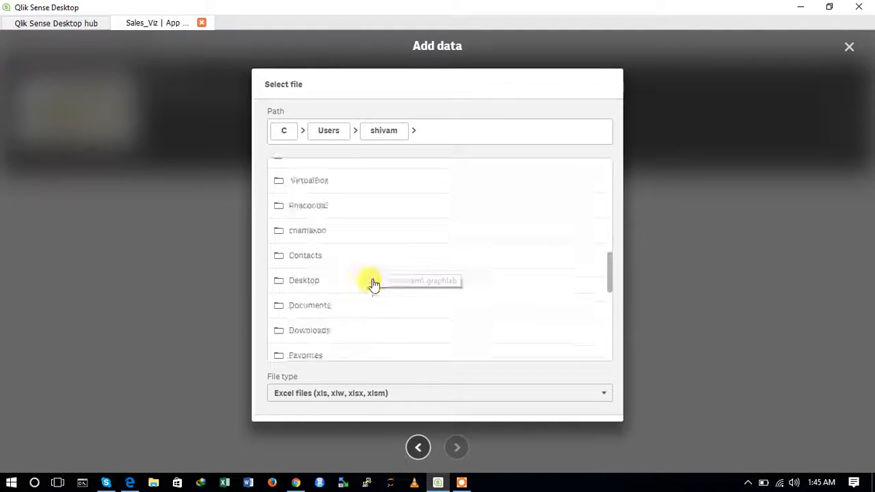
pyautogui.scroll(-5, 373, 283)
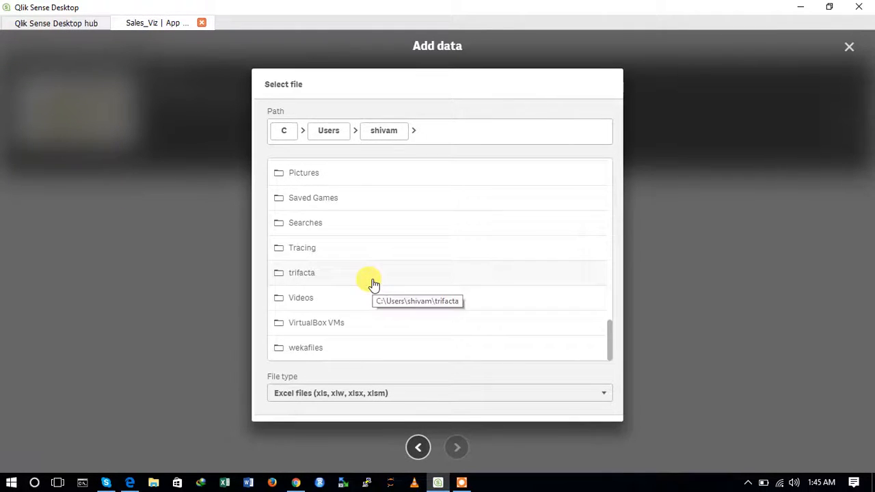
pyautogui.scroll(5, 338, 267)
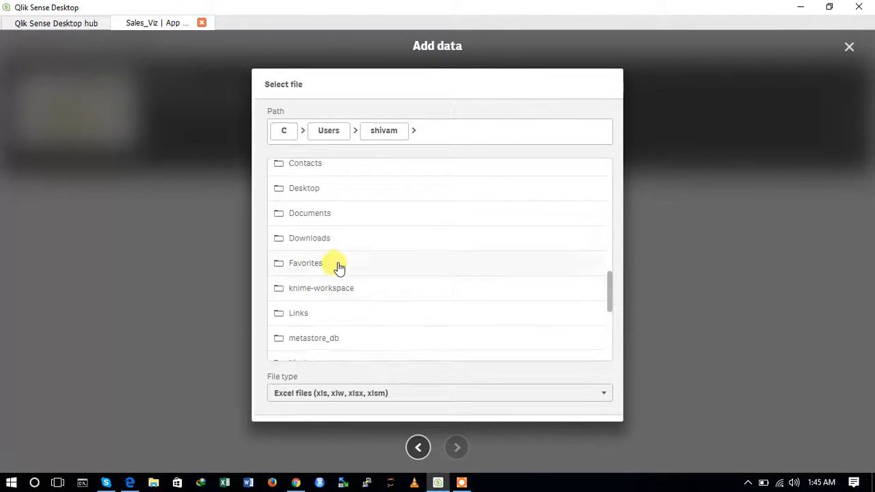
pyautogui.click(303, 189)
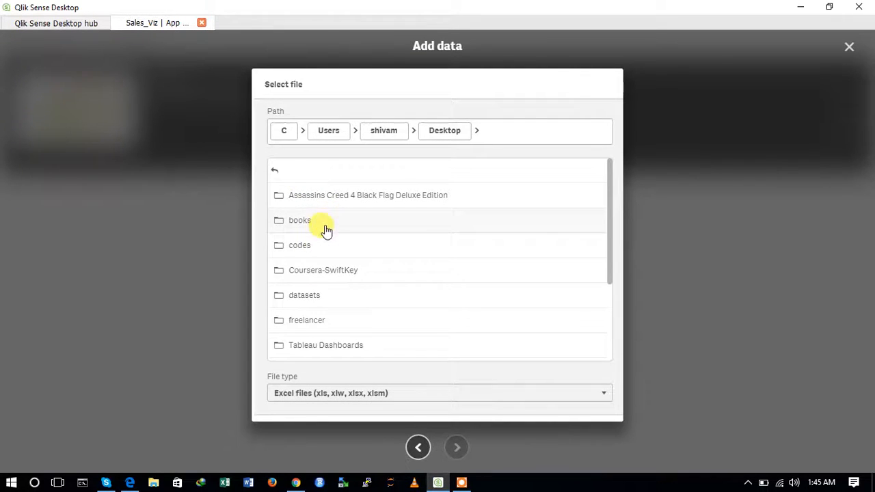
pyautogui.click(319, 300)
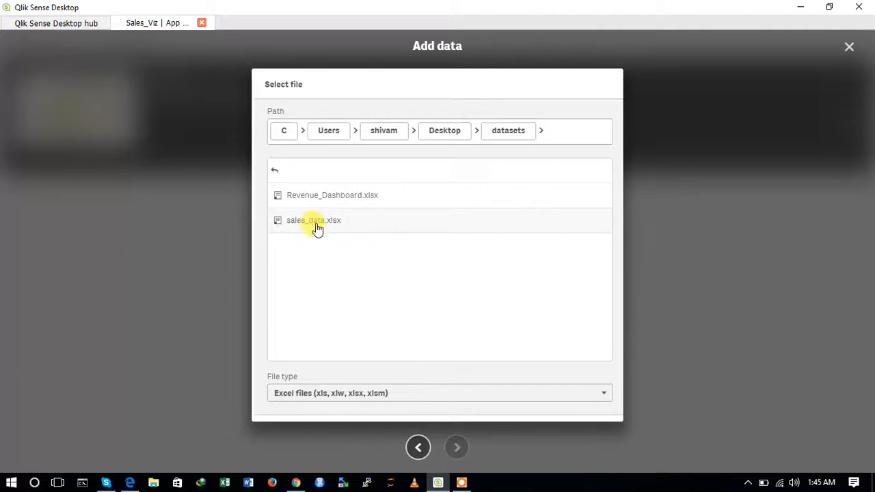
# - Show all file types and choose WA_Sales_Products_2012-14.csv as the file to import
pyautogui.click(355, 395)
pyautogui.click(311, 378)
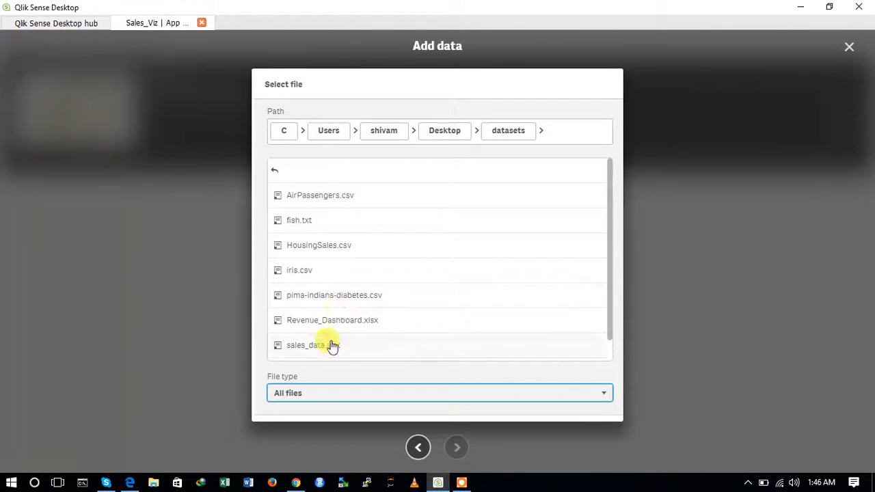
pyautogui.scroll(-1, 371, 269)
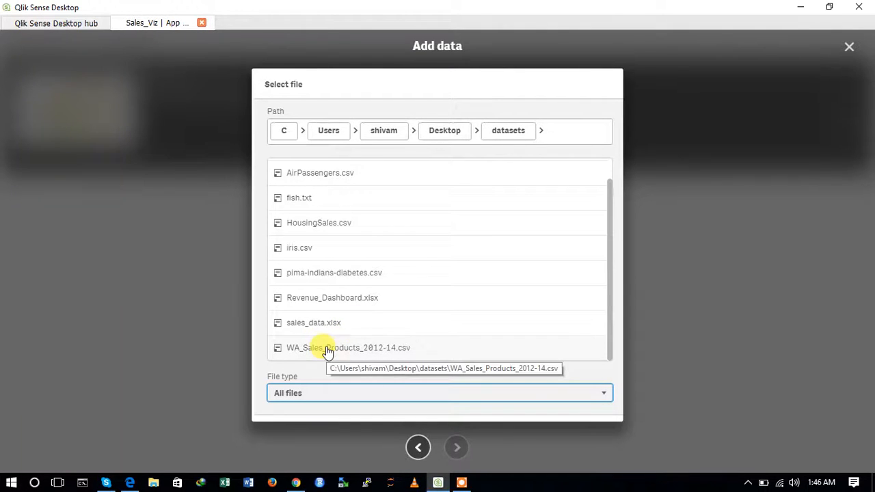
pyautogui.click(373, 351)
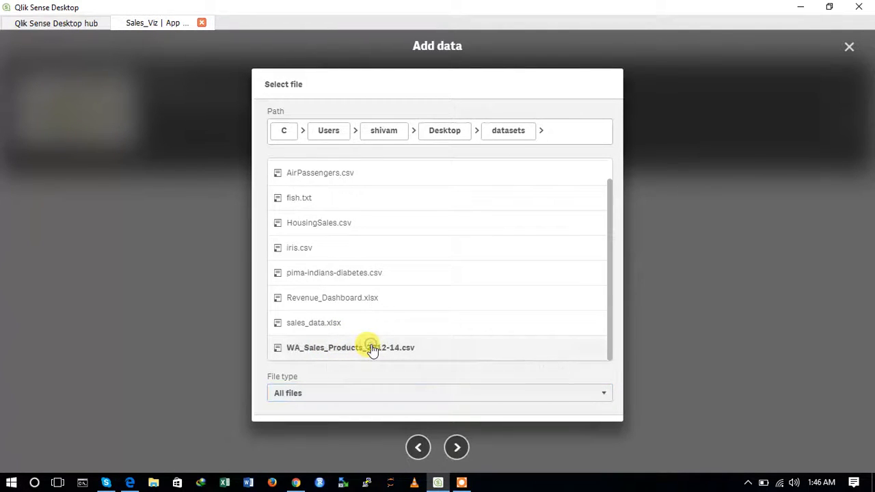
pyautogui.click(455, 446)
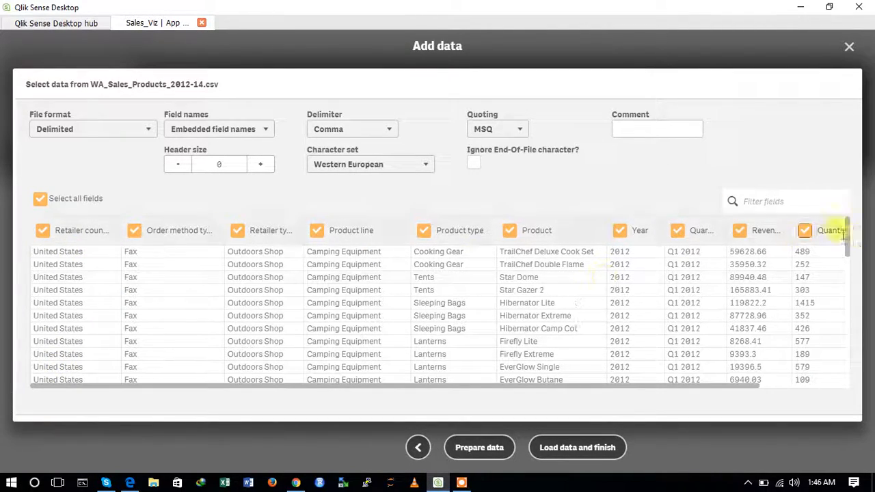
# - Load the sales data with all fields selected and open the new sheet for editing
pyautogui.moveTo(848, 243)
pyautogui.mouseDown()
pyautogui.moveTo(843, 358)
pyautogui.moveTo(851, 234)
pyautogui.mouseUp()
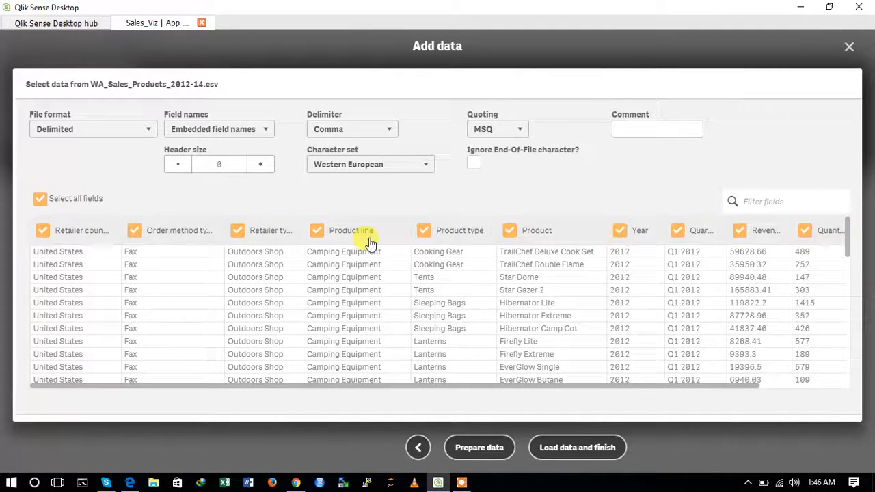
pyautogui.click(146, 130)
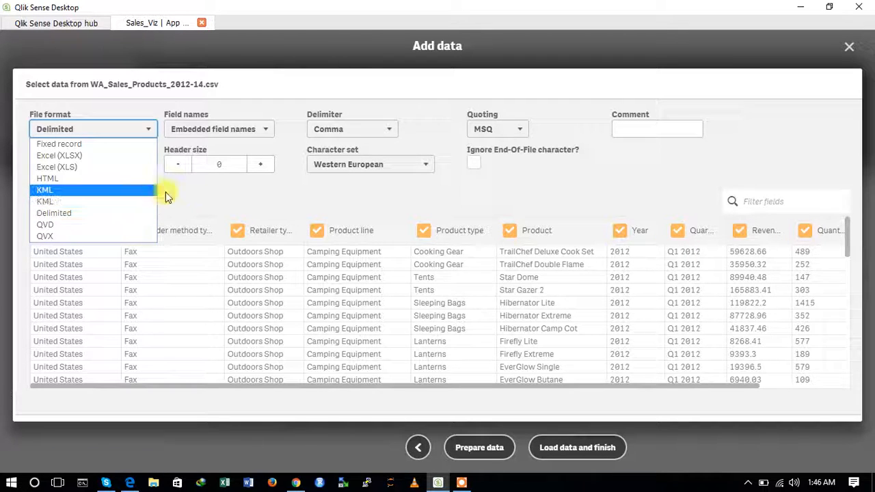
pyautogui.click(194, 194)
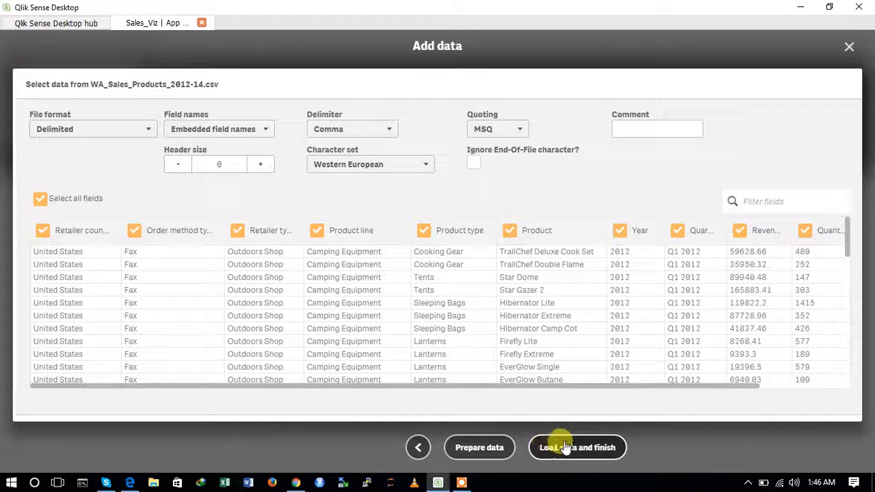
pyautogui.click(588, 449)
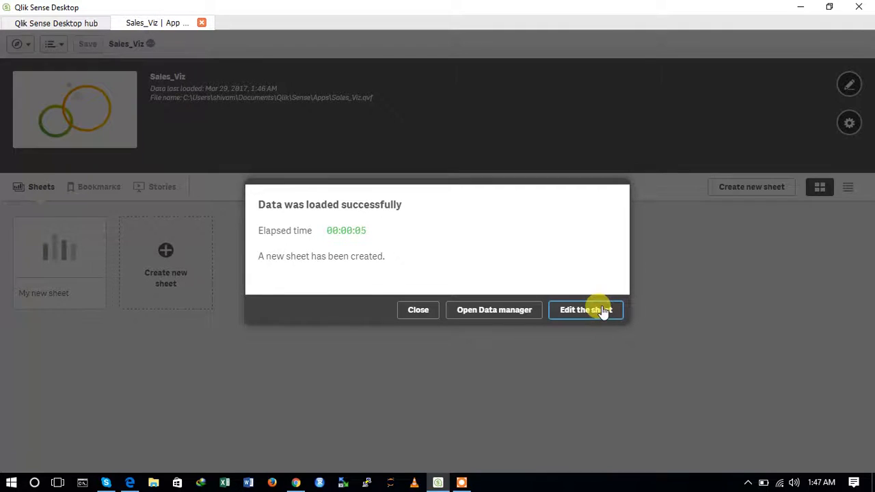
pyautogui.click(576, 313)
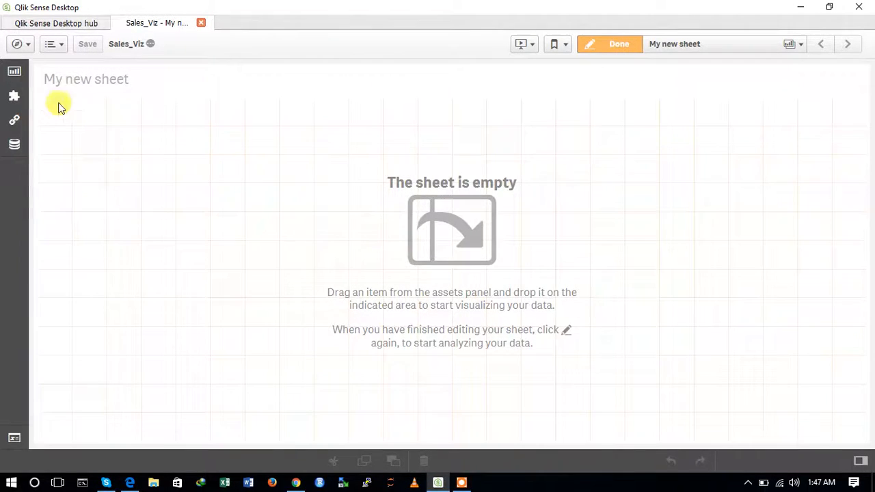
# - Add a bar chart to the empty sheet and close the chart list
pyautogui.click(15, 74)
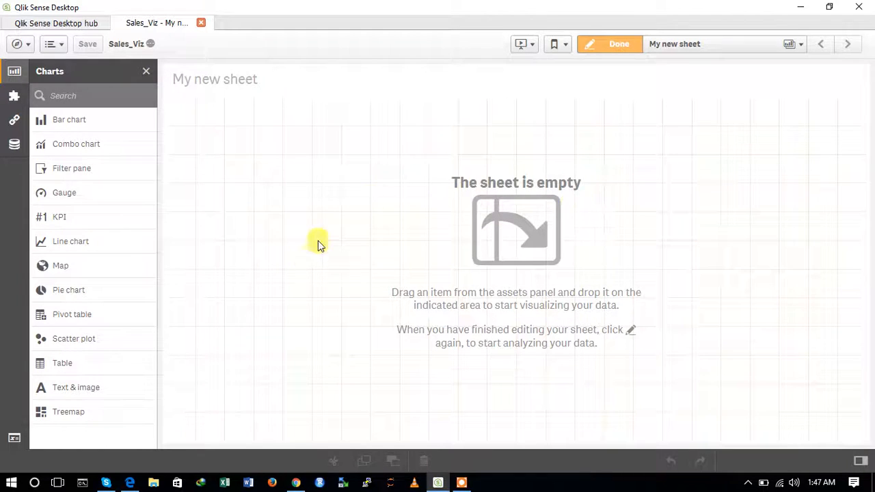
pyautogui.click(91, 123)
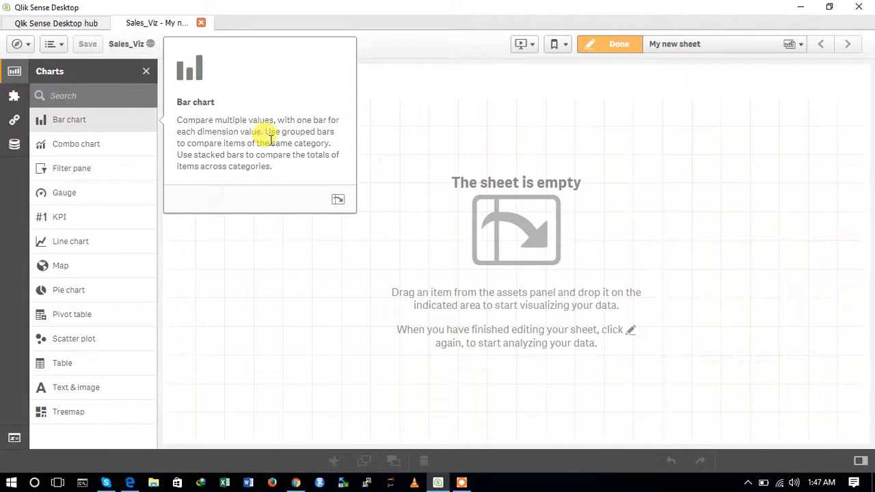
pyautogui.click(337, 201)
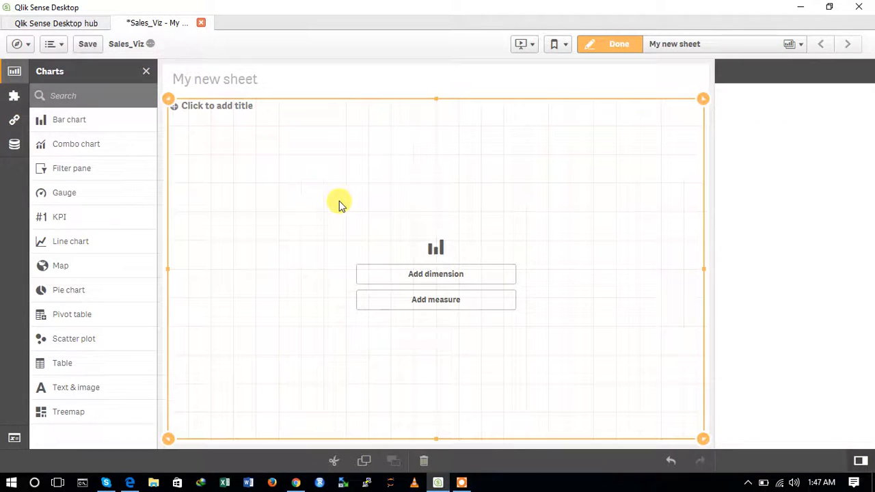
pyautogui.click(146, 71)
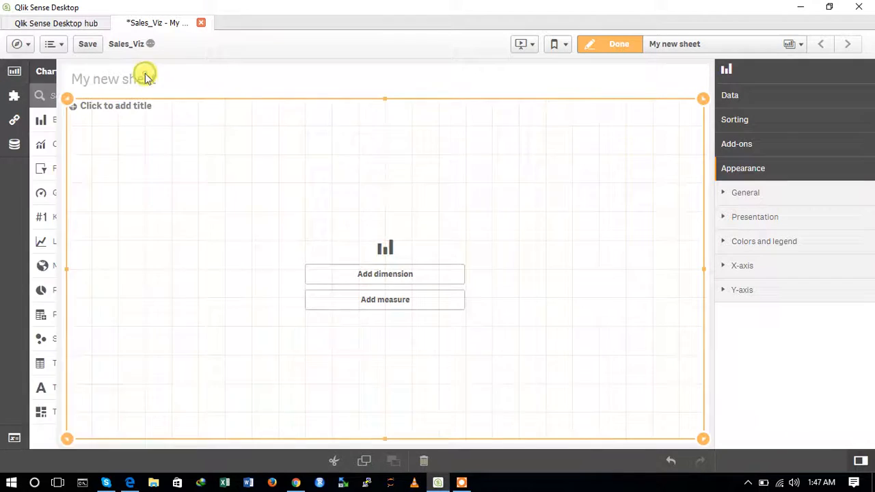
# - Add the Year field as the bar chart's dimension
pyautogui.click(370, 280)
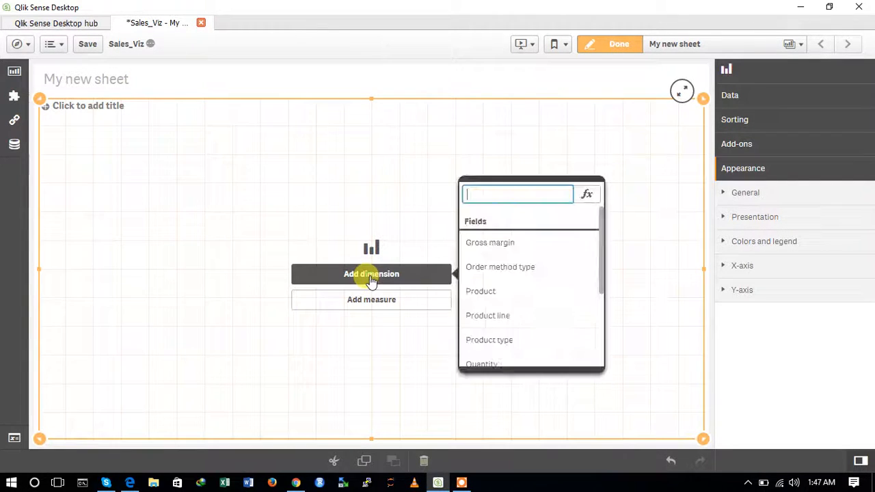
pyautogui.scroll(-3, 524, 310)
pyautogui.scroll(3, 524, 311)
pyautogui.scroll(-3, 524, 311)
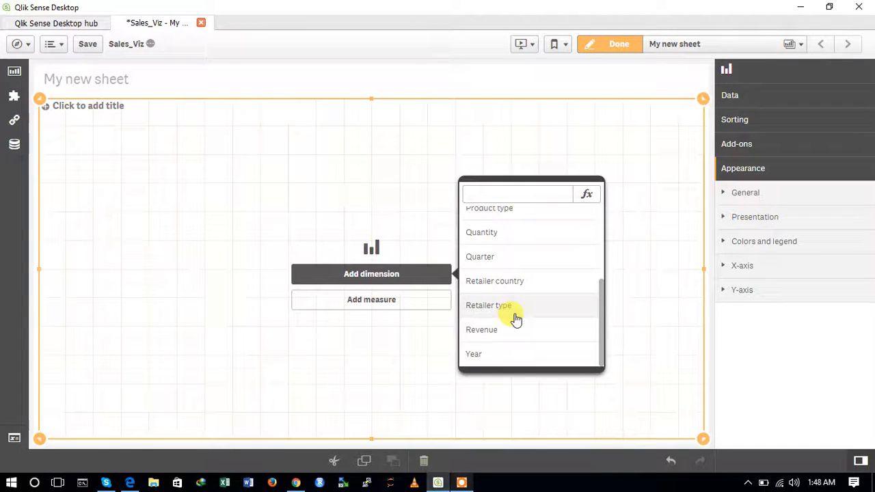
pyautogui.click(479, 356)
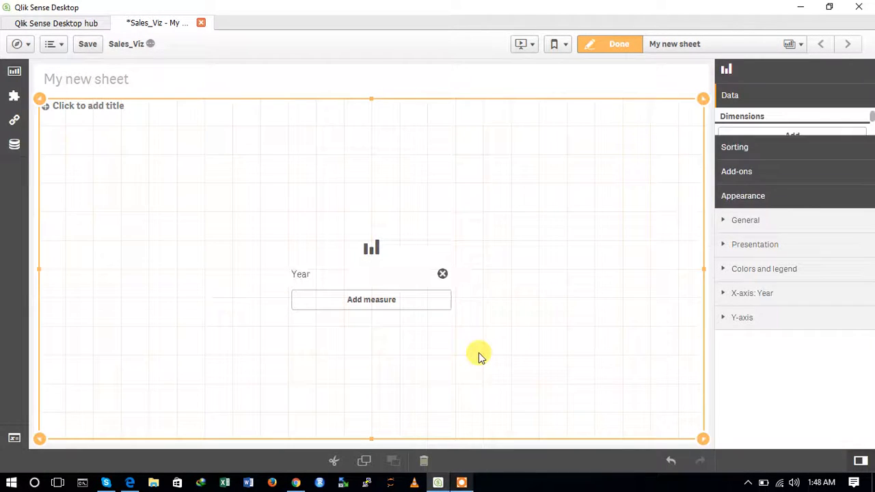
# - Add the average of the Revenue field, Avg(Revenue), as the bar chart's measure
pyautogui.click(393, 307)
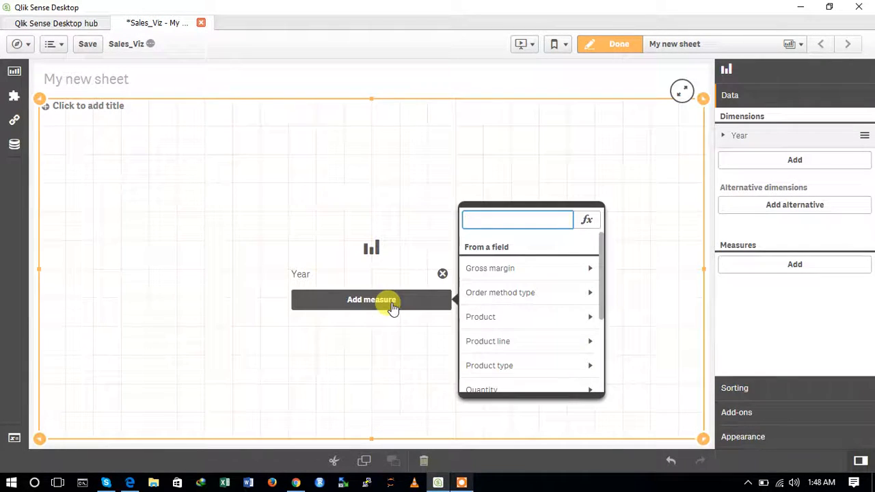
pyautogui.scroll(-3, 516, 345)
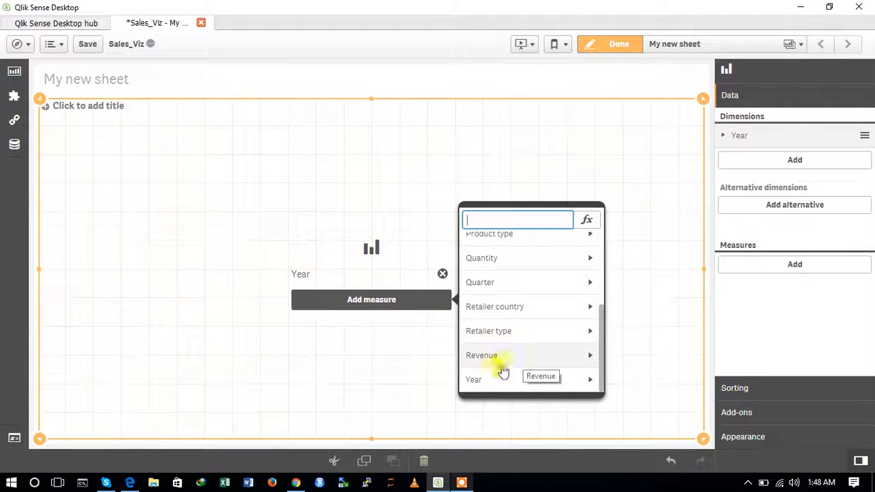
pyautogui.click(504, 363)
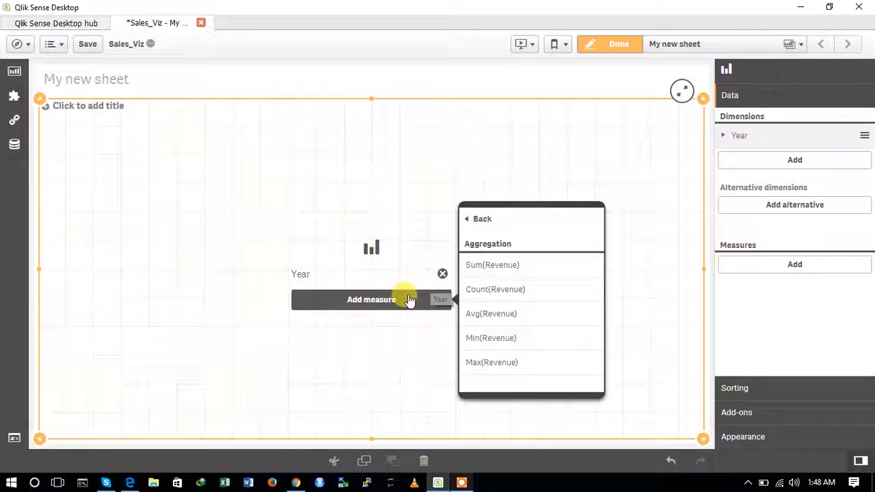
pyautogui.click(501, 316)
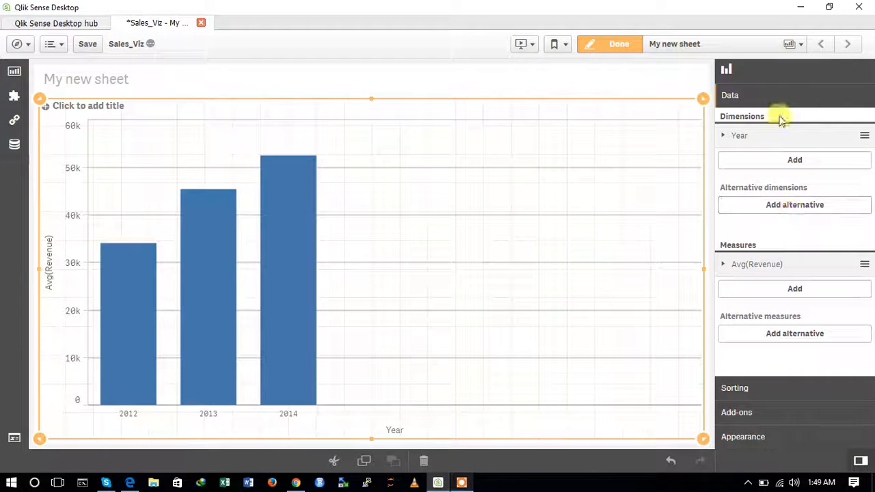
# - Give the bar chart the title "Year Wise Sales" and the subtitle "From 2012-2014"
pyautogui.click(742, 389)
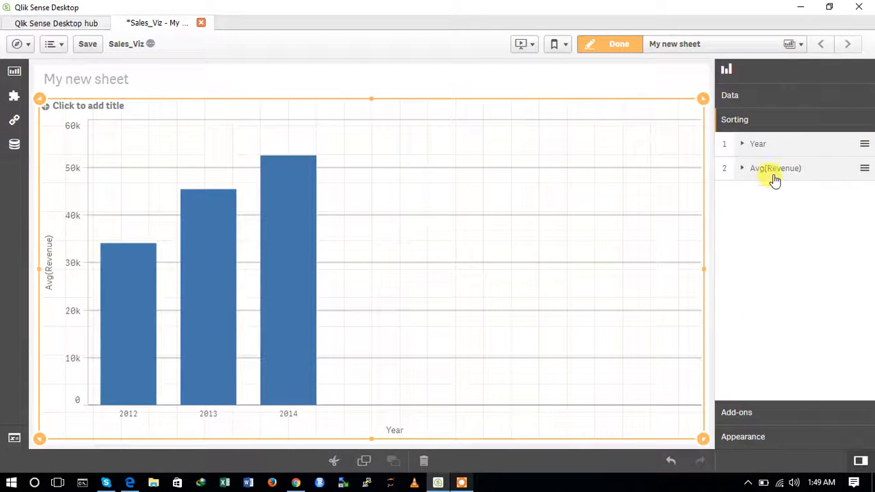
pyautogui.click(750, 416)
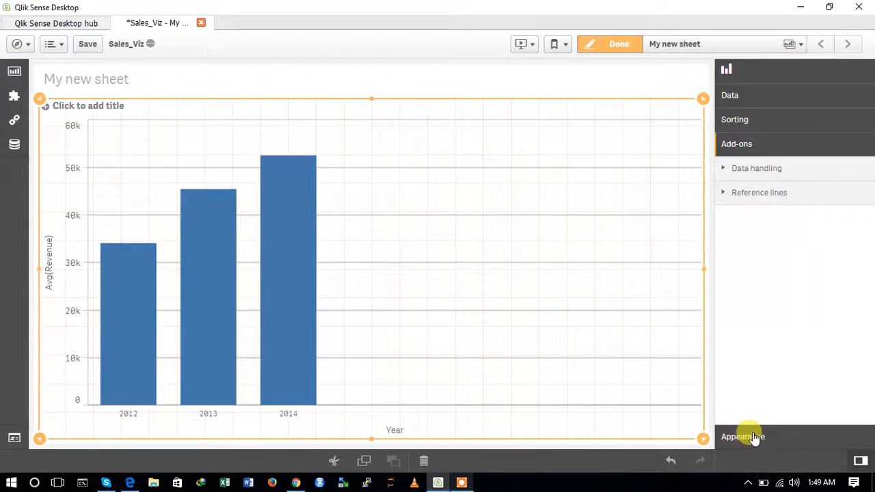
pyautogui.click(755, 437)
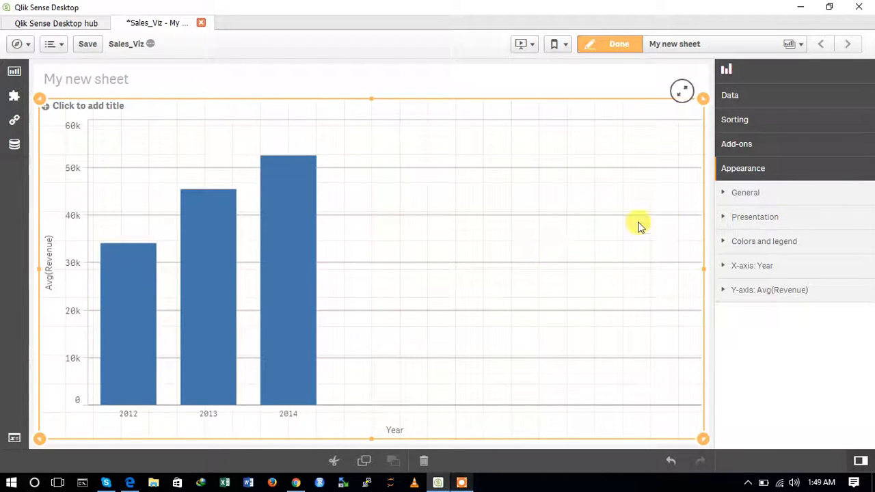
pyautogui.click(766, 199)
pyautogui.click(755, 271)
pyautogui.click(745, 272)
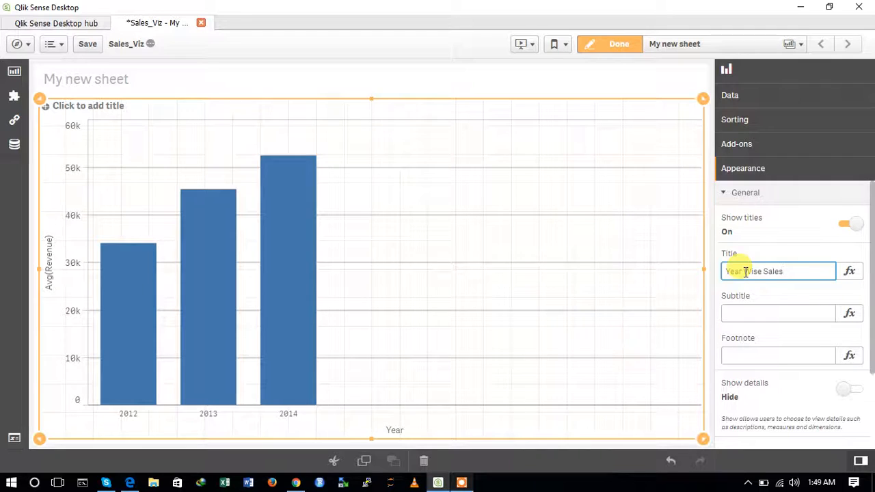
pyautogui.click(736, 313)
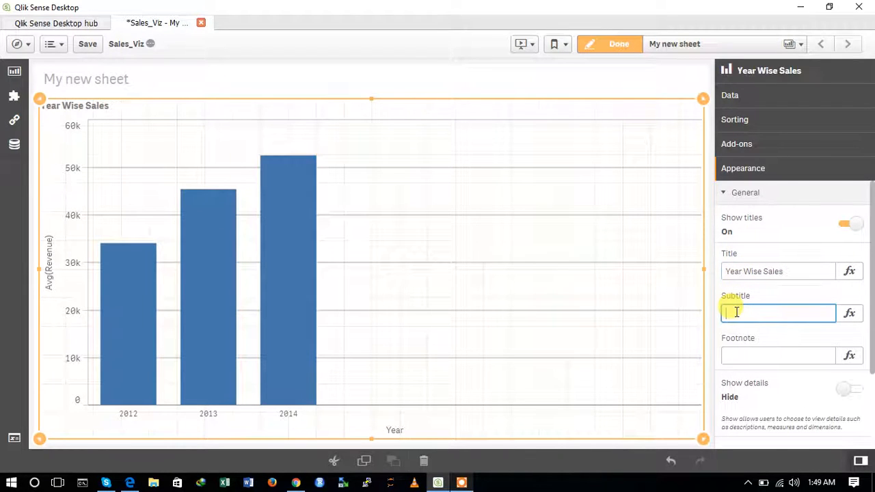
pyautogui.write('From 2012-2014')
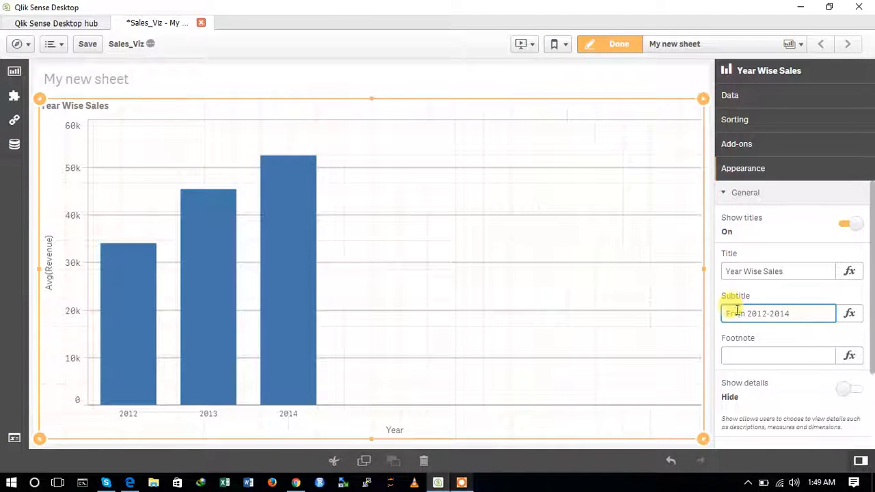
# - Change the bar chart's presentation from vertical to horizontal bars
pyautogui.scroll(-2, 777, 356)
pyautogui.click(764, 365)
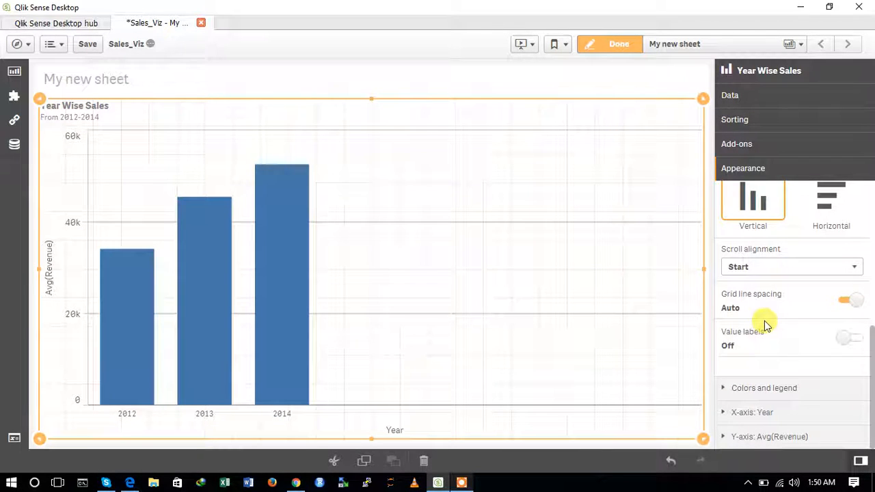
pyautogui.click(831, 200)
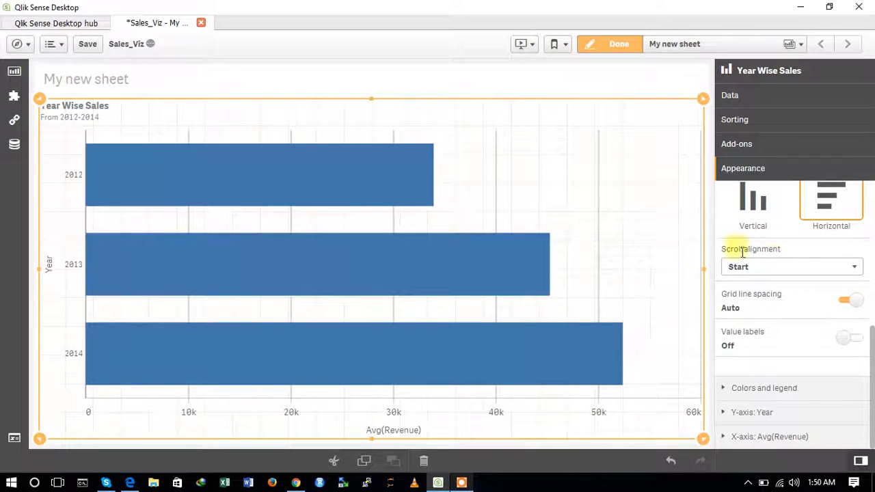
# - Switch the chart's colors from automatic to custom and color the bars by measure
pyautogui.click(761, 388)
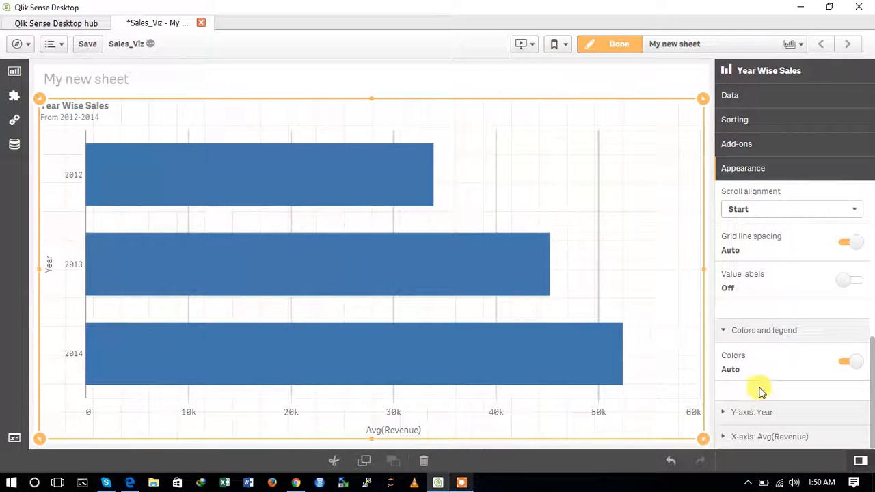
pyautogui.click(855, 362)
pyautogui.click(843, 366)
pyautogui.click(845, 367)
pyautogui.click(845, 367)
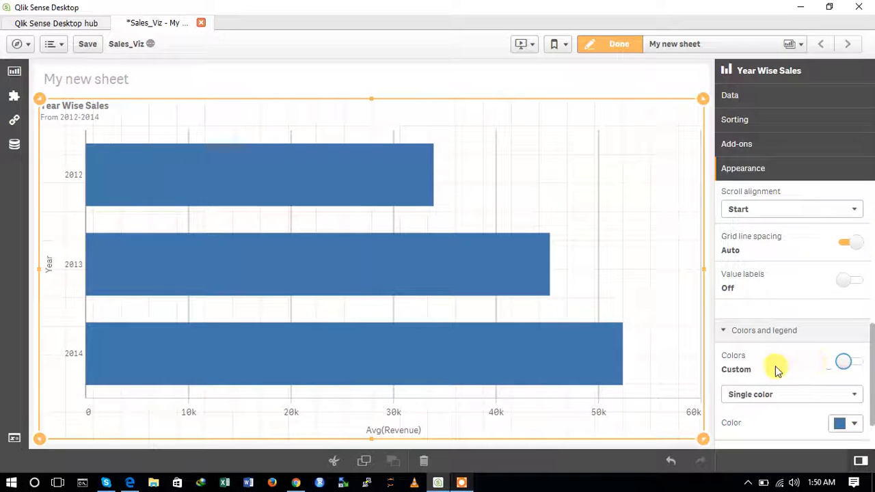
pyautogui.click(769, 396)
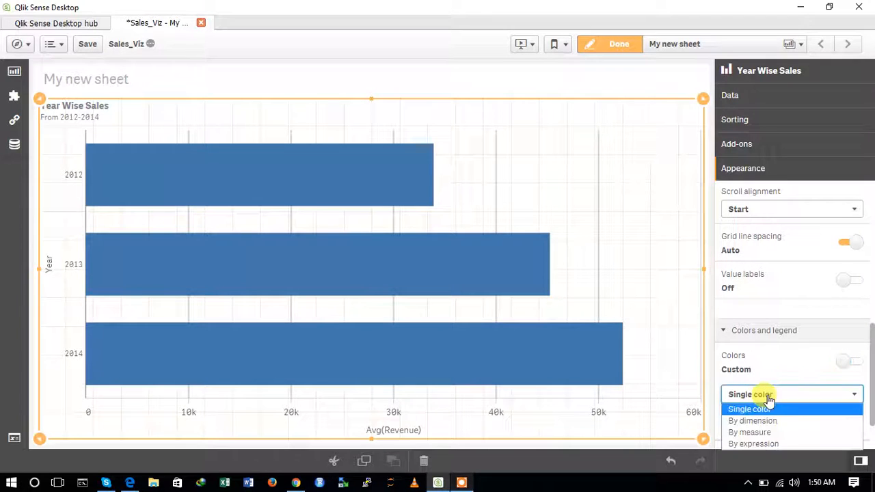
pyautogui.click(759, 432)
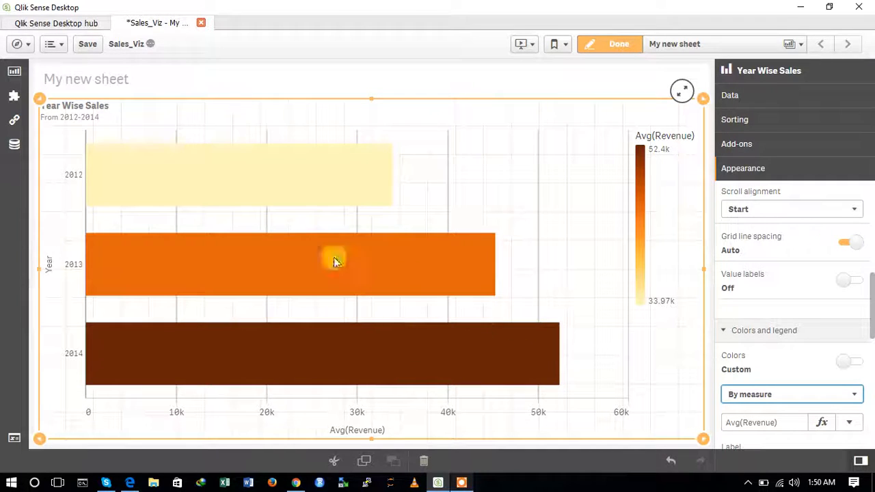
# - Color the bars by dimension instead of by measure and collapse the color and legend settings
pyautogui.click(787, 396)
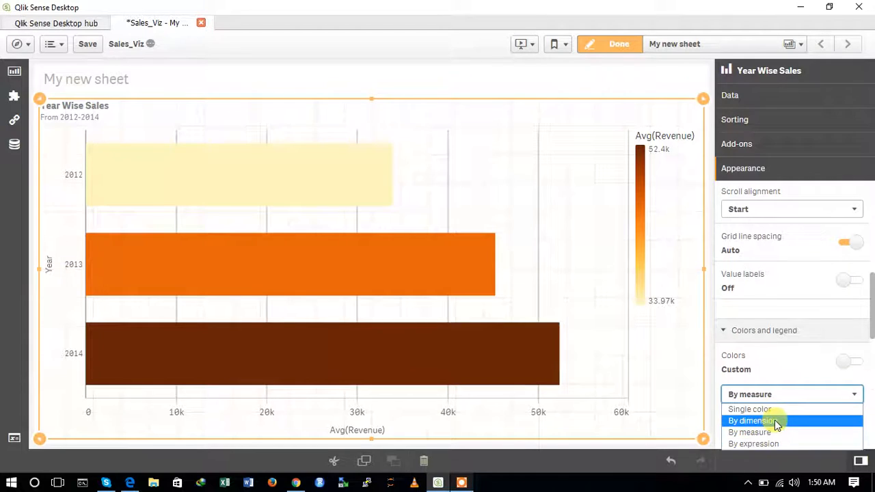
pyautogui.click(778, 421)
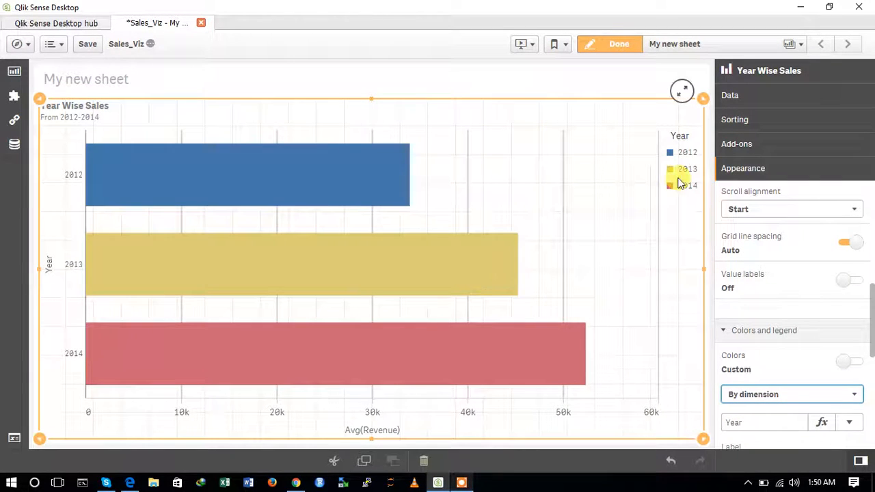
pyautogui.click(779, 335)
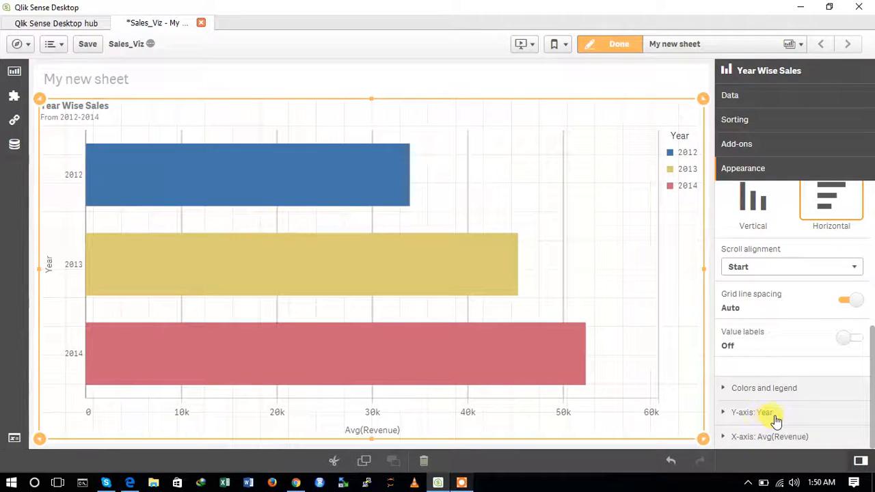
# - Examine the Y-axis settings for the Year dimension
pyautogui.click(776, 416)
pyautogui.click(776, 415)
pyautogui.click(775, 414)
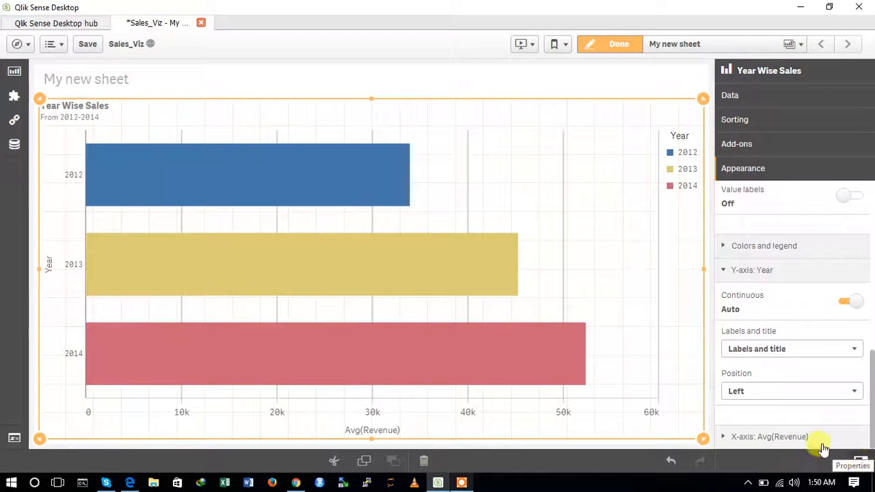
# - Hide the chart properties and resize the chart to the sheet's full height with empty margins on both sides, leaving it deselected
pyautogui.click(860, 462)
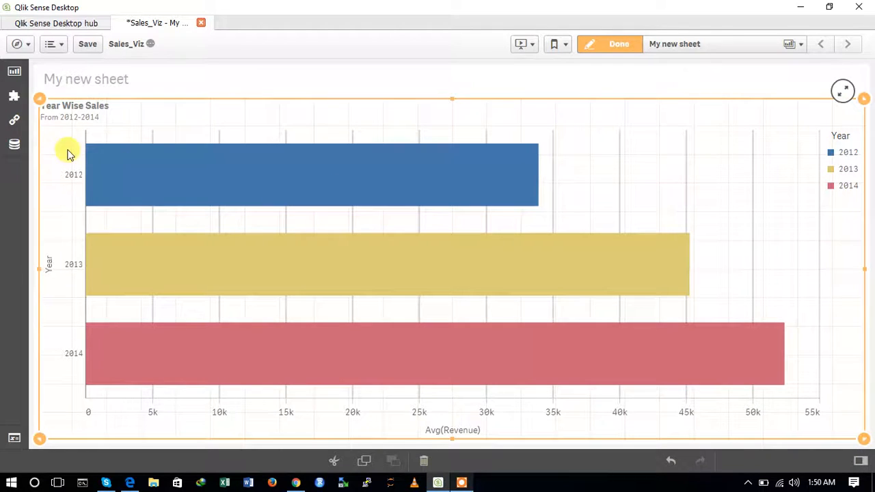
pyautogui.moveTo(42, 103); pyautogui.dragTo(417, 183)
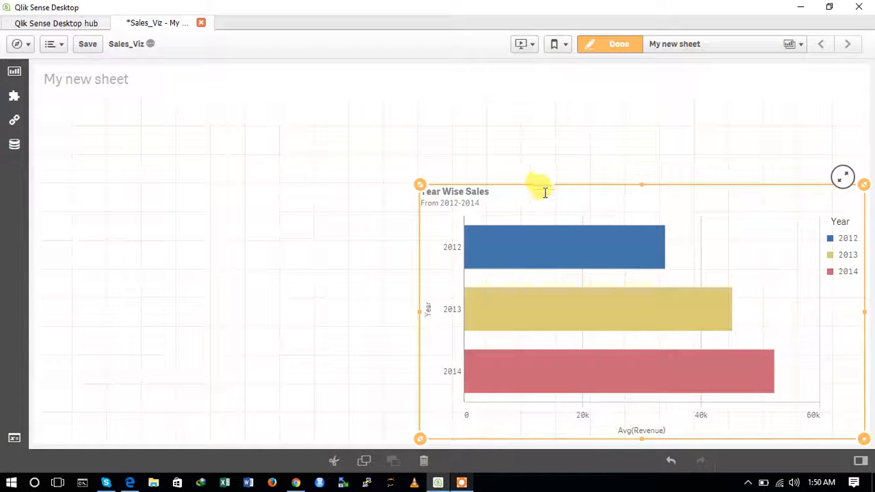
pyautogui.moveTo(543, 189); pyautogui.dragTo(403, 154)
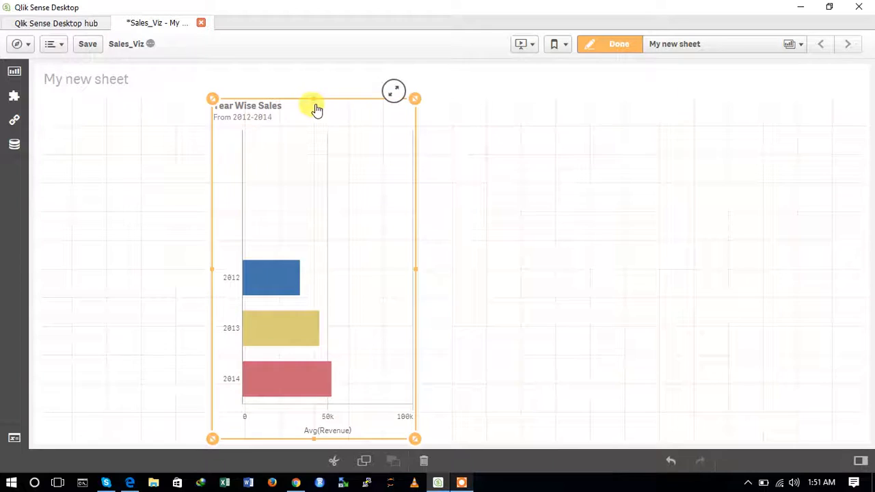
pyautogui.moveTo(315, 99); pyautogui.dragTo(420, 116)
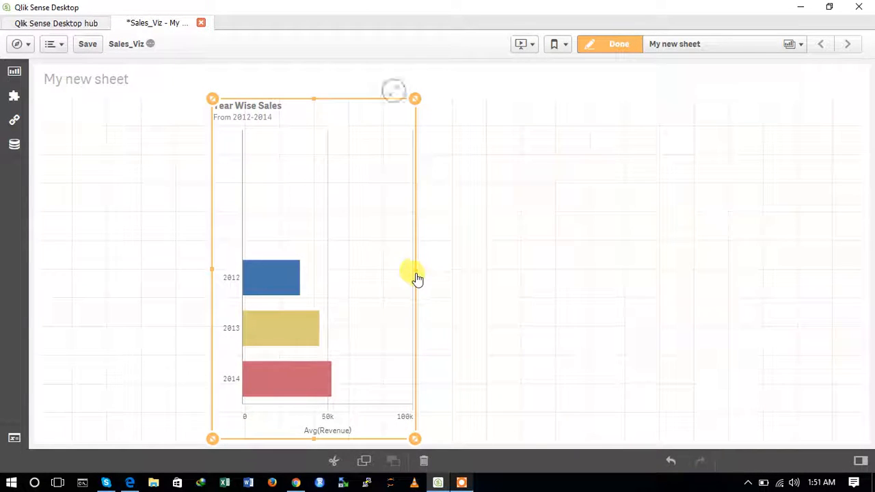
pyautogui.moveTo(416, 279); pyautogui.dragTo(685, 228)
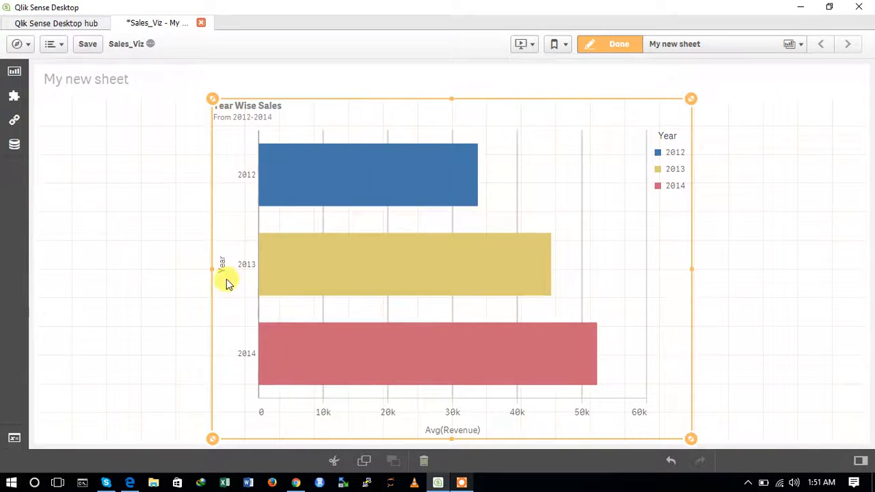
pyautogui.moveTo(213, 275); pyautogui.dragTo(145, 272)
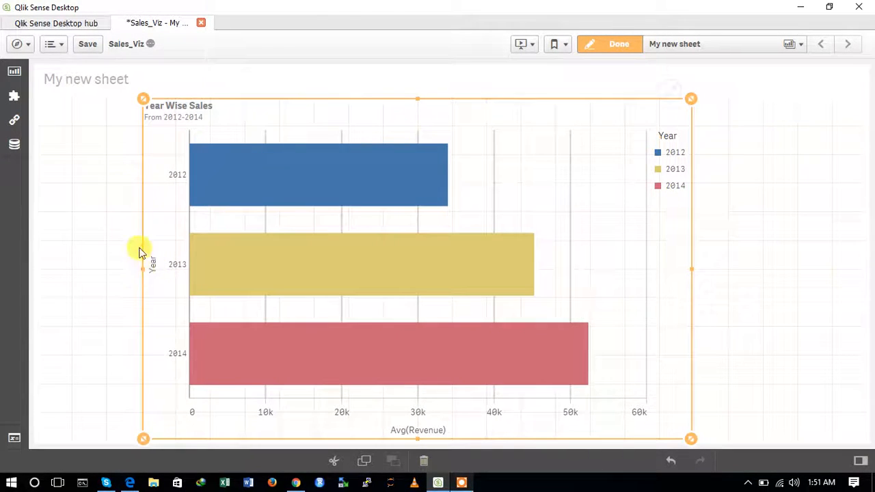
pyautogui.click(92, 168)
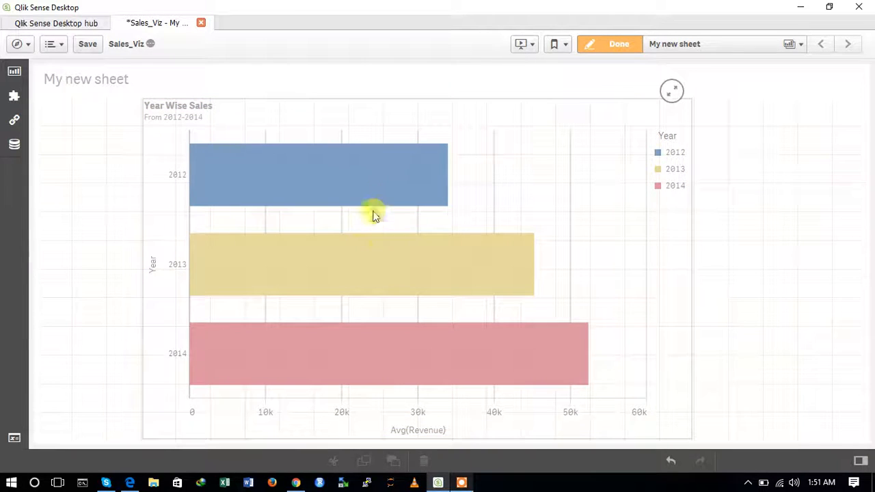